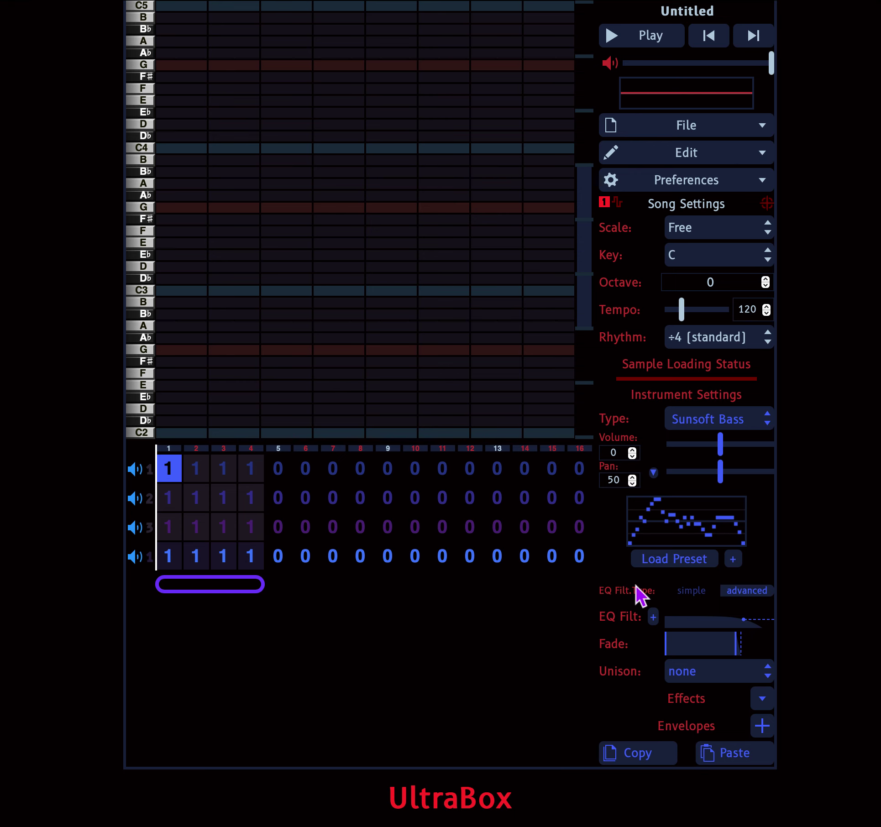
Look through the editing commands and the preference options
{"action": "left_click", "coordinate": [736, 159]}
{"action": "left_click", "coordinate": [828, 137]}
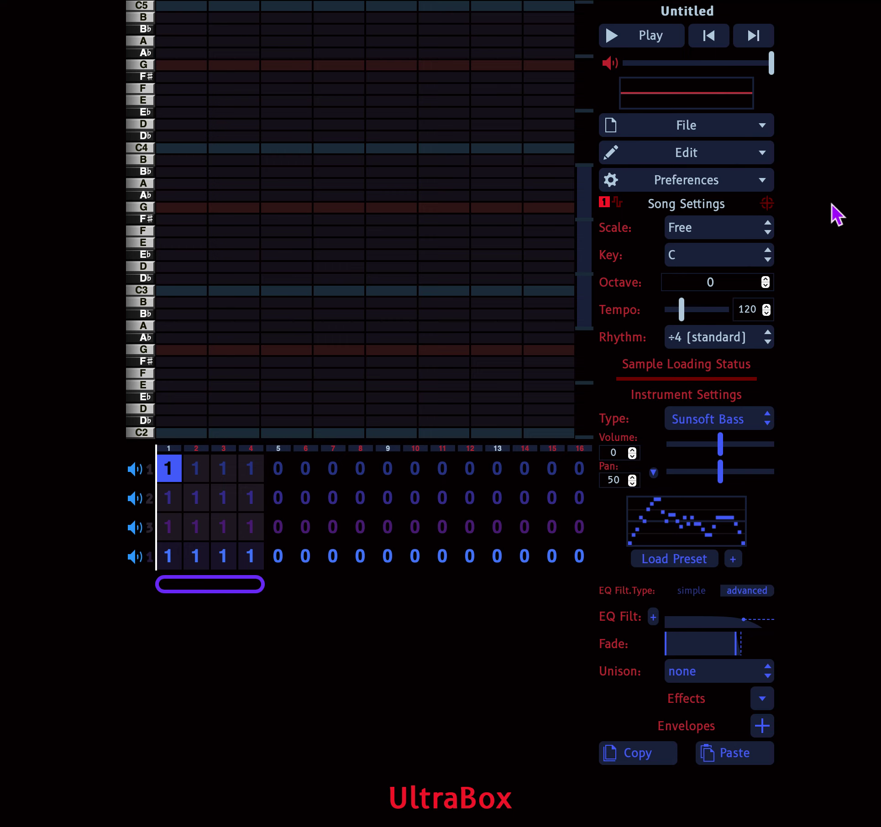
{"action": "left_click", "coordinate": [763, 183]}
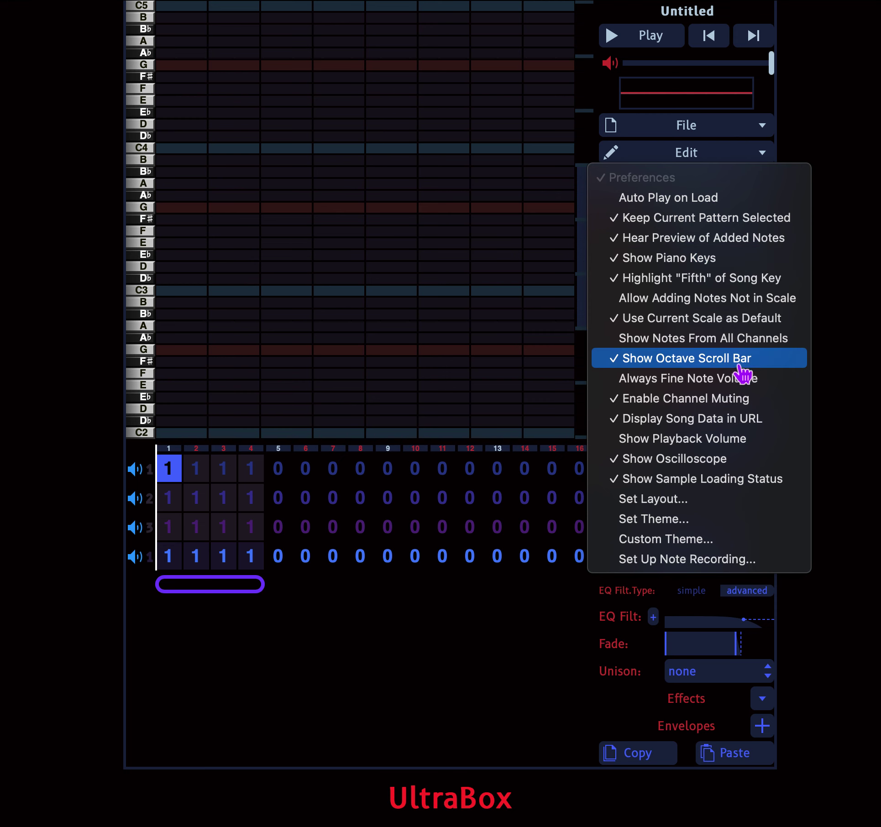
{"action": "left_click", "coordinate": [788, 365]}
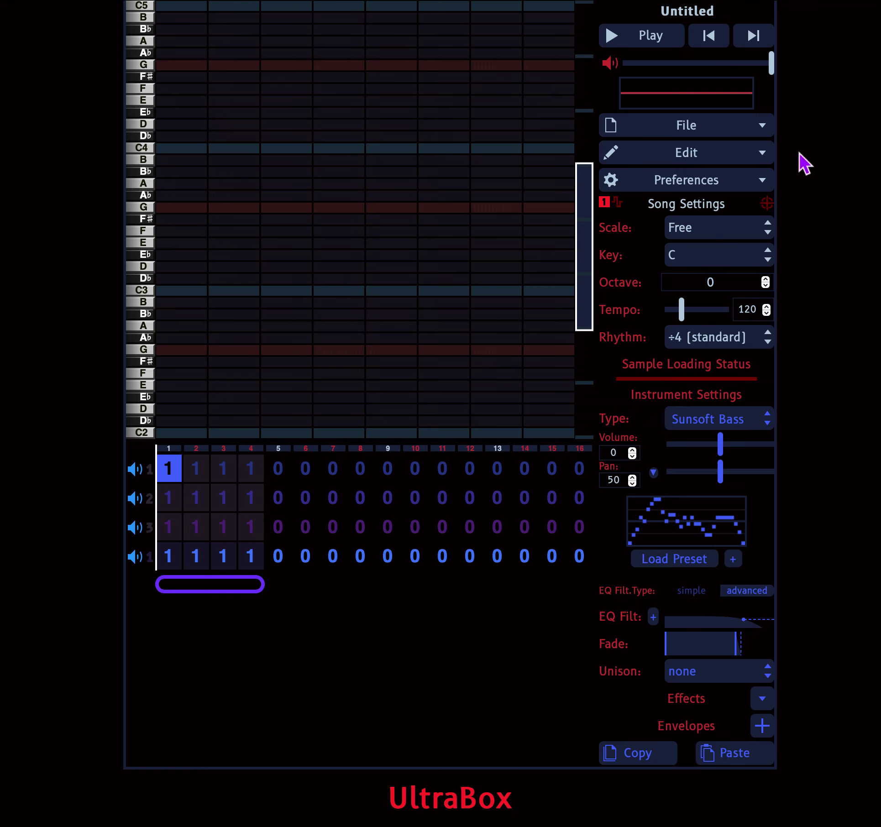
{"action": "left_click", "coordinate": [758, 153]}
{"action": "left_click", "coordinate": [835, 274]}
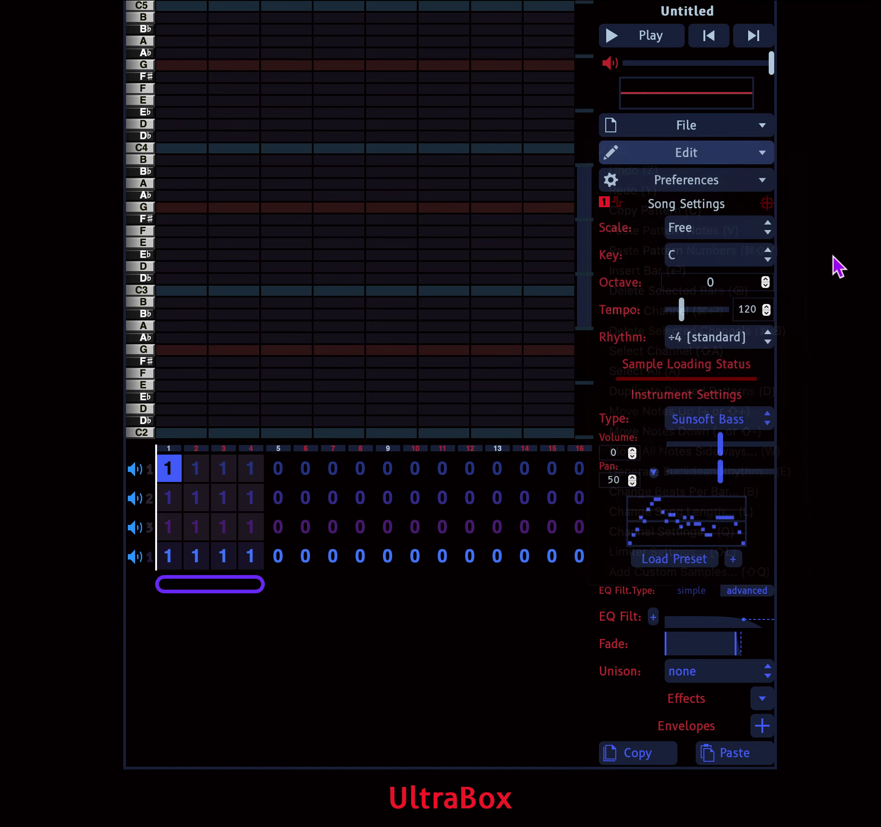
{"action": "left_click", "coordinate": [762, 187]}
{"action": "left_click", "coordinate": [820, 172]}
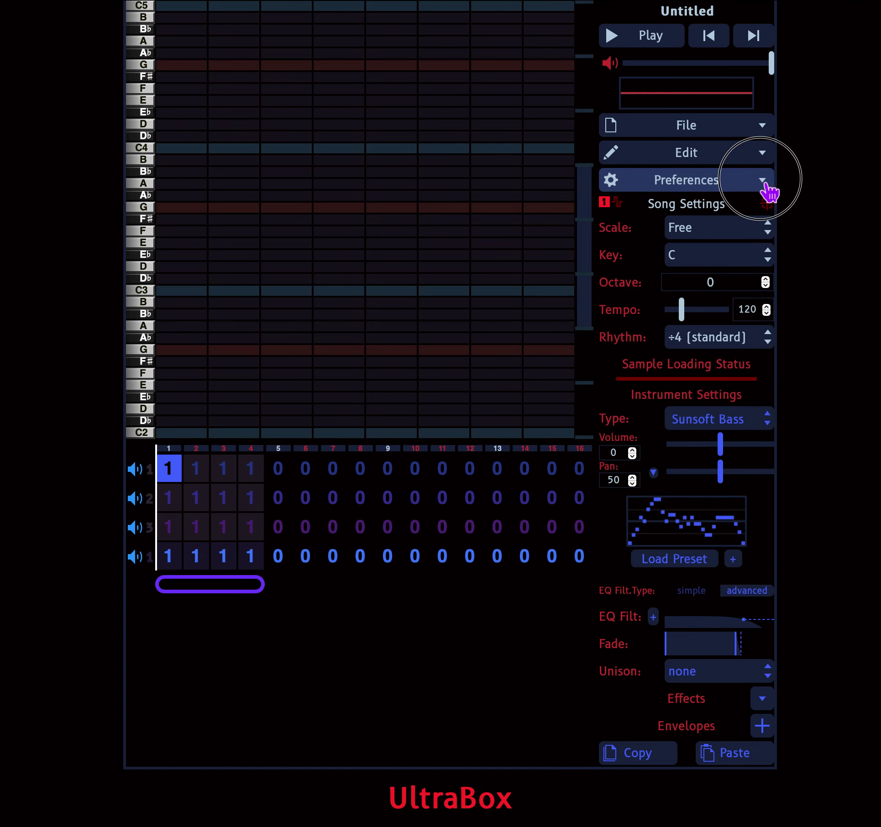
Set the editor theme to Roe
{"action": "left_click", "coordinate": [769, 192]}
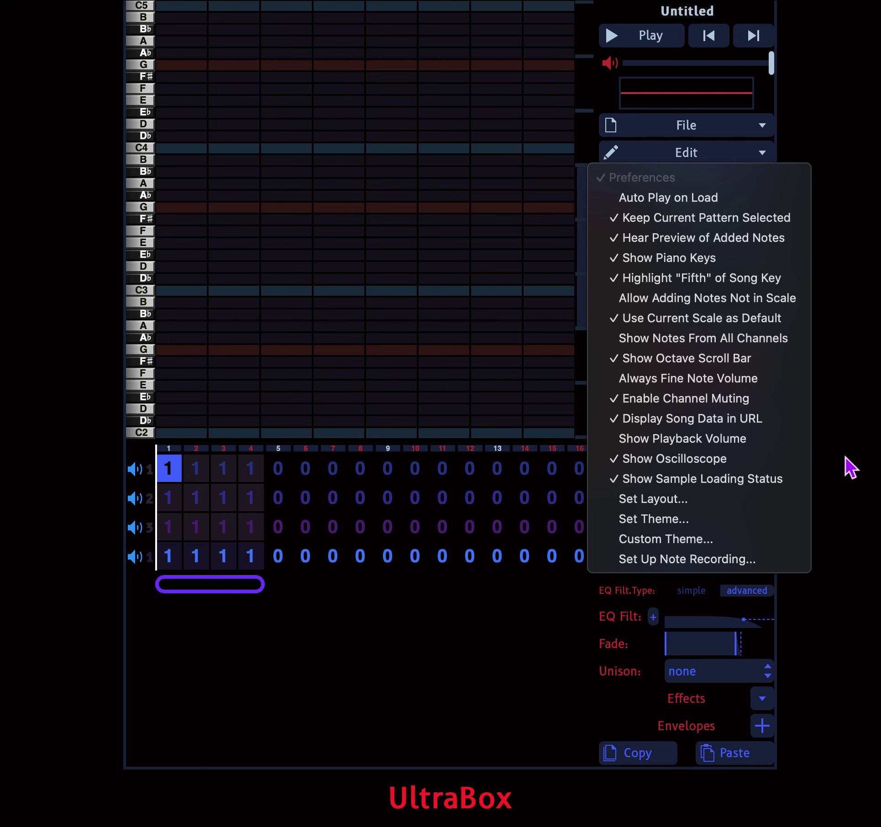
{"action": "left_click", "coordinate": [821, 484]}
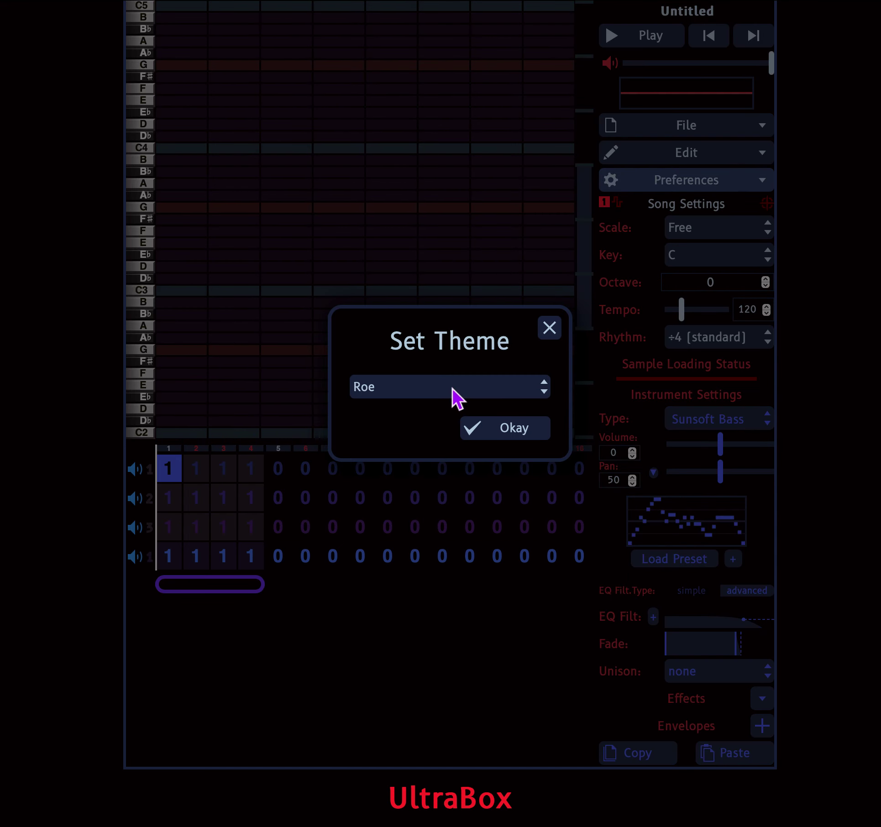
{"action": "left_click", "coordinate": [491, 388]}
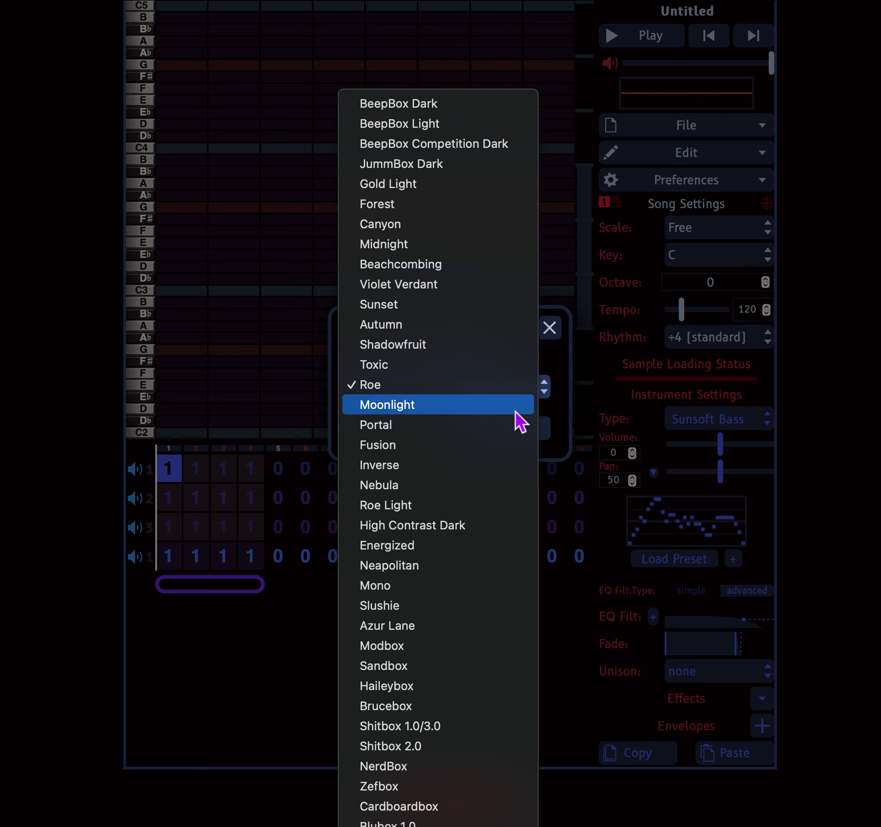
{"action": "left_click", "coordinate": [515, 391]}
{"action": "left_click", "coordinate": [514, 384]}
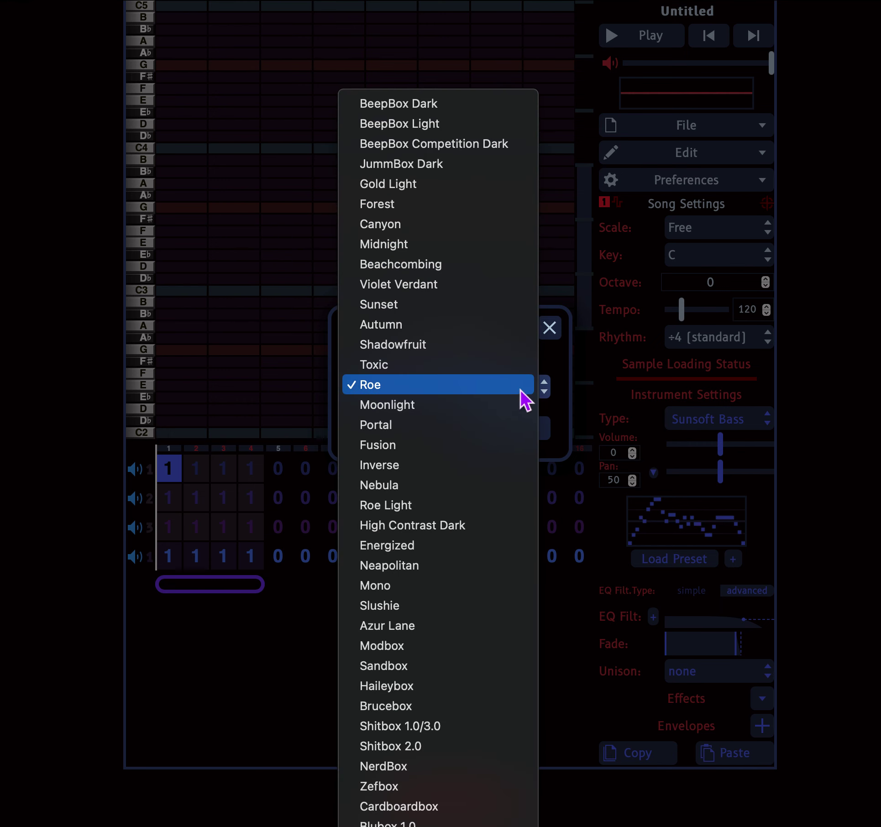
{"action": "left_click", "coordinate": [521, 389]}
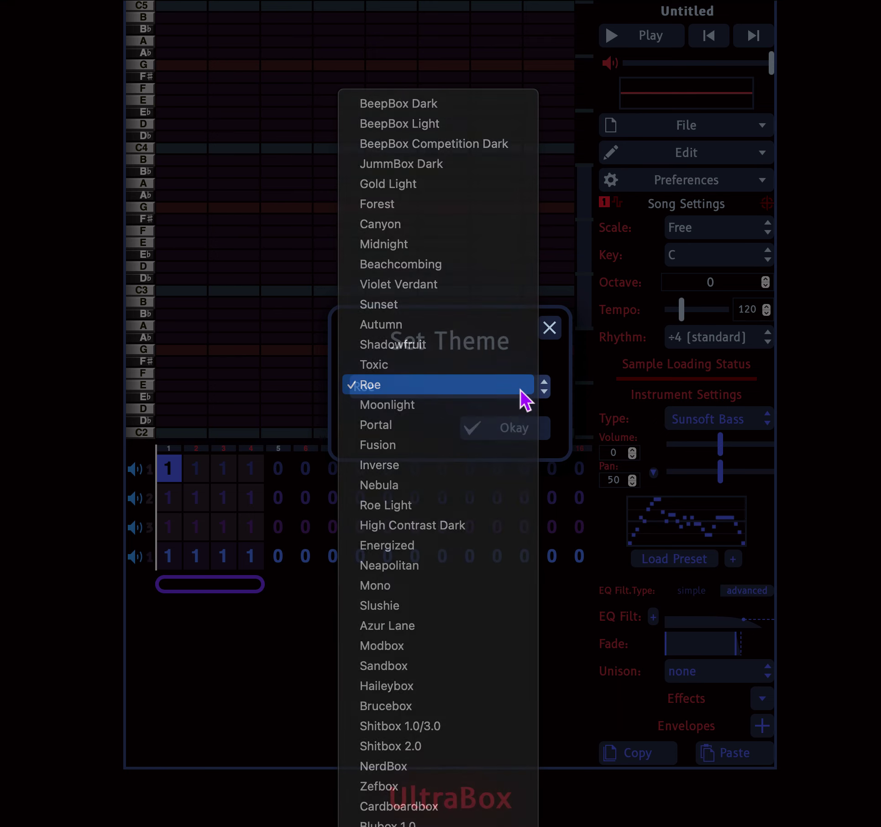
{"action": "left_click", "coordinate": [531, 433]}
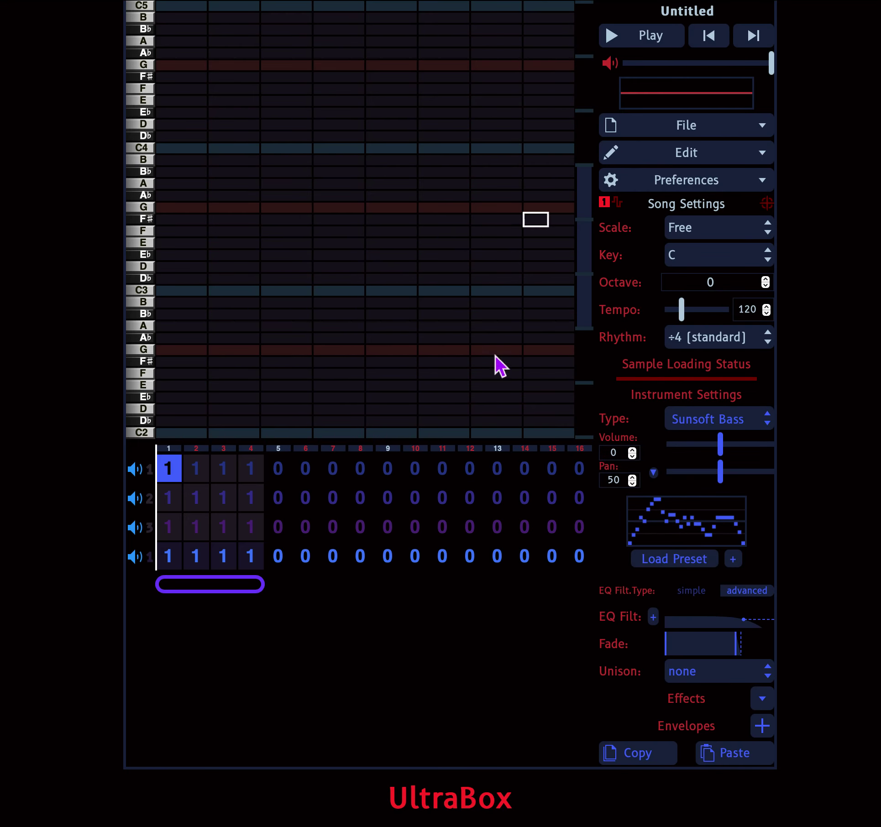
Turn the oscilloscope display off and back on, and check the preference options again
{"action": "left_click", "coordinate": [726, 182]}
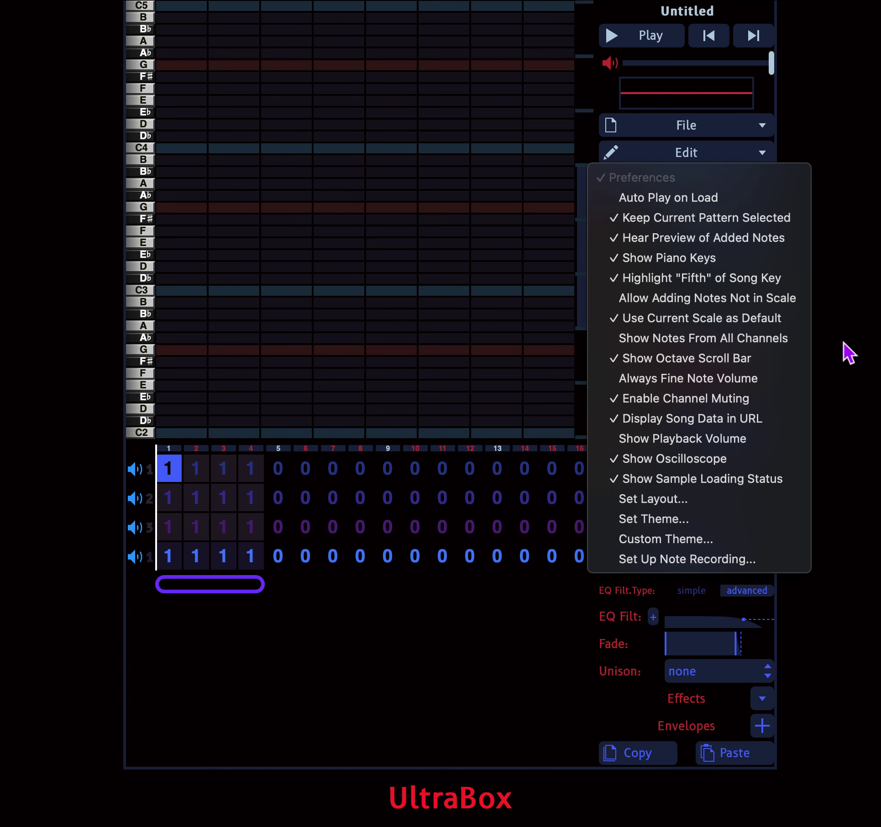
{"action": "left_click", "coordinate": [779, 459]}
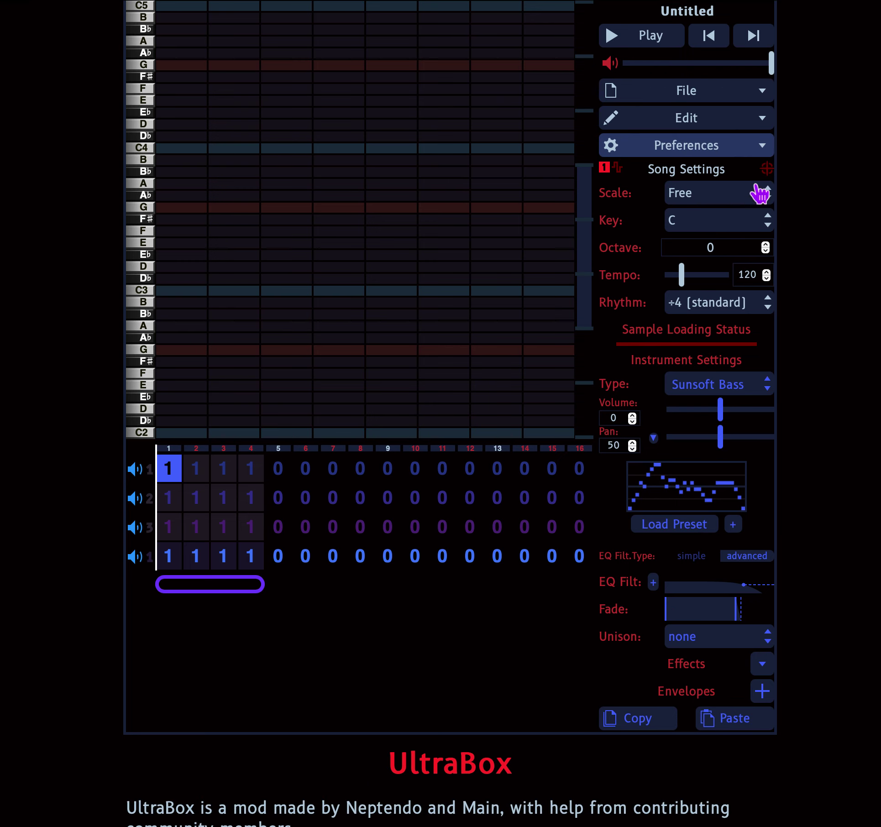
{"action": "left_click", "coordinate": [749, 152]}
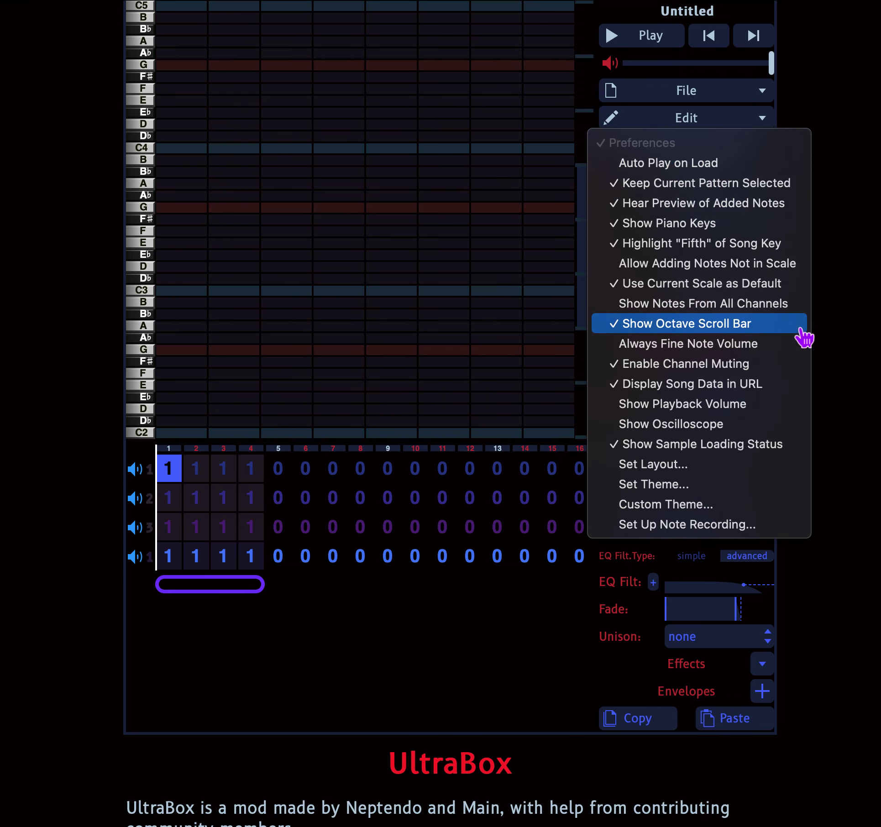
{"action": "left_click", "coordinate": [751, 424]}
{"action": "left_click", "coordinate": [724, 187]}
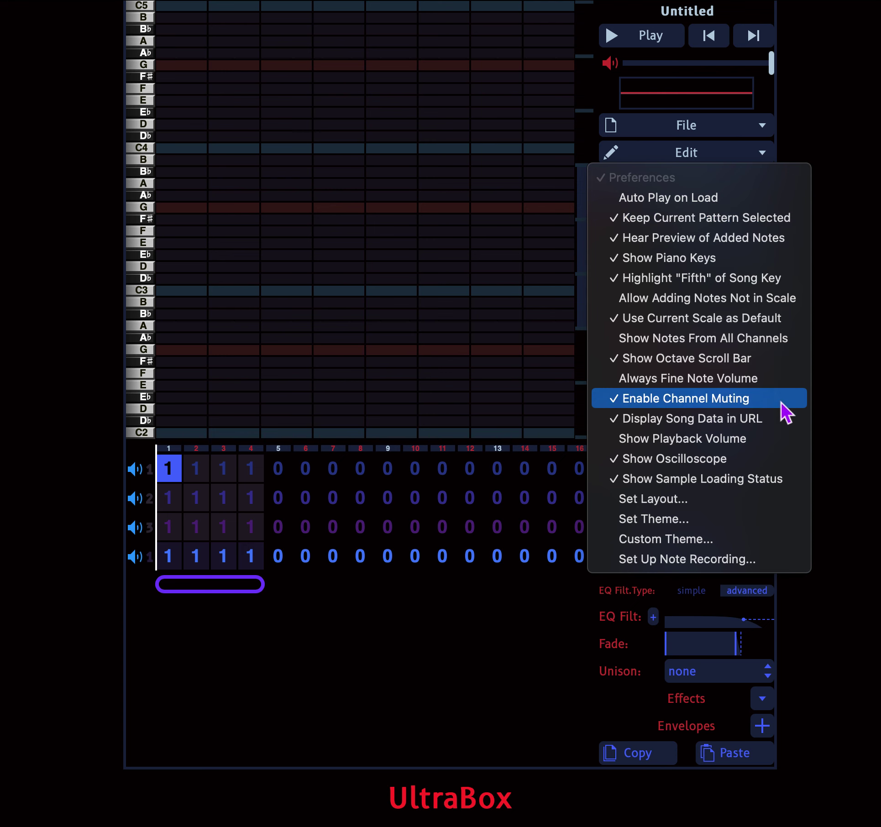
{"action": "left_click", "coordinate": [840, 270]}
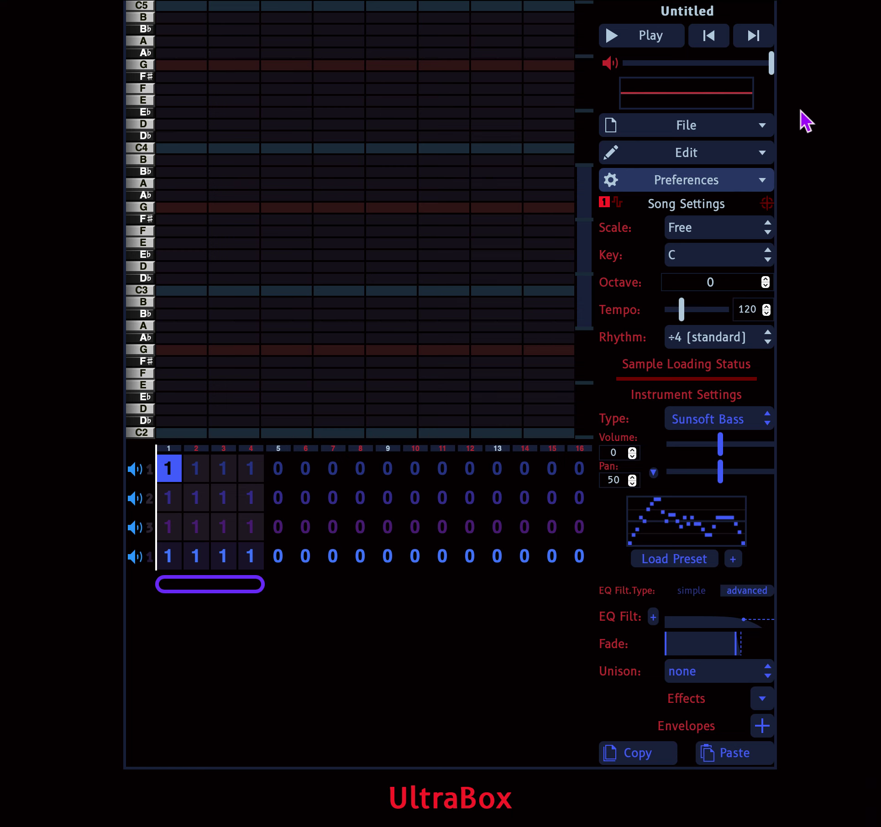
Rename the untitled song as "song name"
{"action": "left_click", "coordinate": [633, 12]}
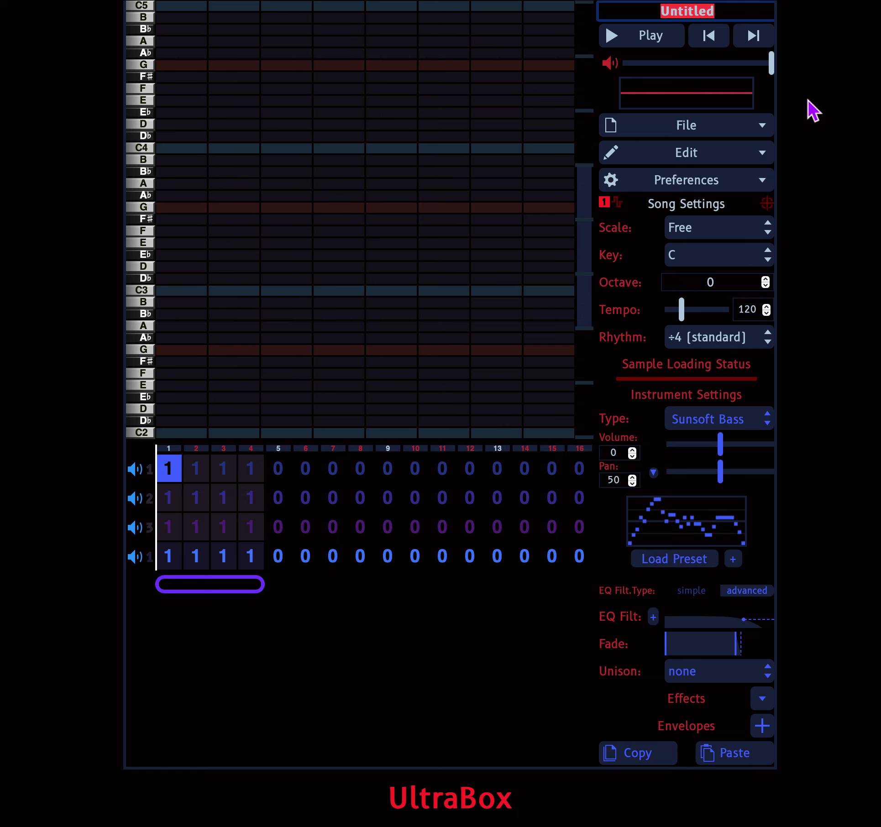
{"action": "left_click", "coordinate": [741, 7]}
{"action": "left_click", "coordinate": [722, 14]}
{"action": "left_click_drag", "start_coordinate": [722, 13], "coordinate": [651, 16]}
{"action": "type", "text": "song name"}
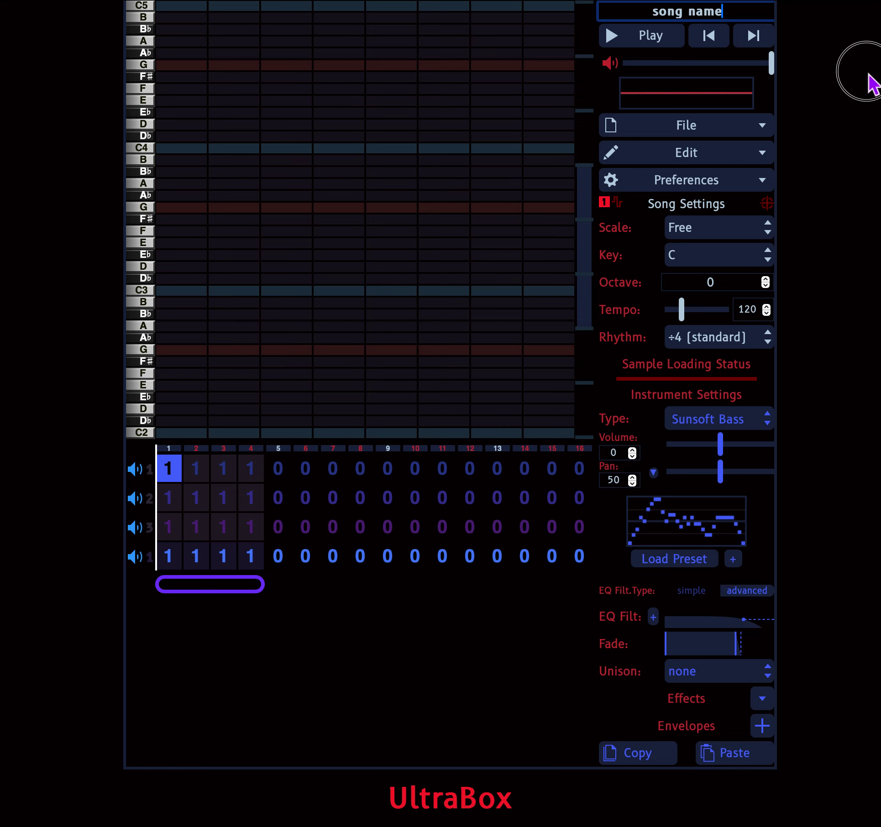
{"action": "left_click", "coordinate": [841, 58]}
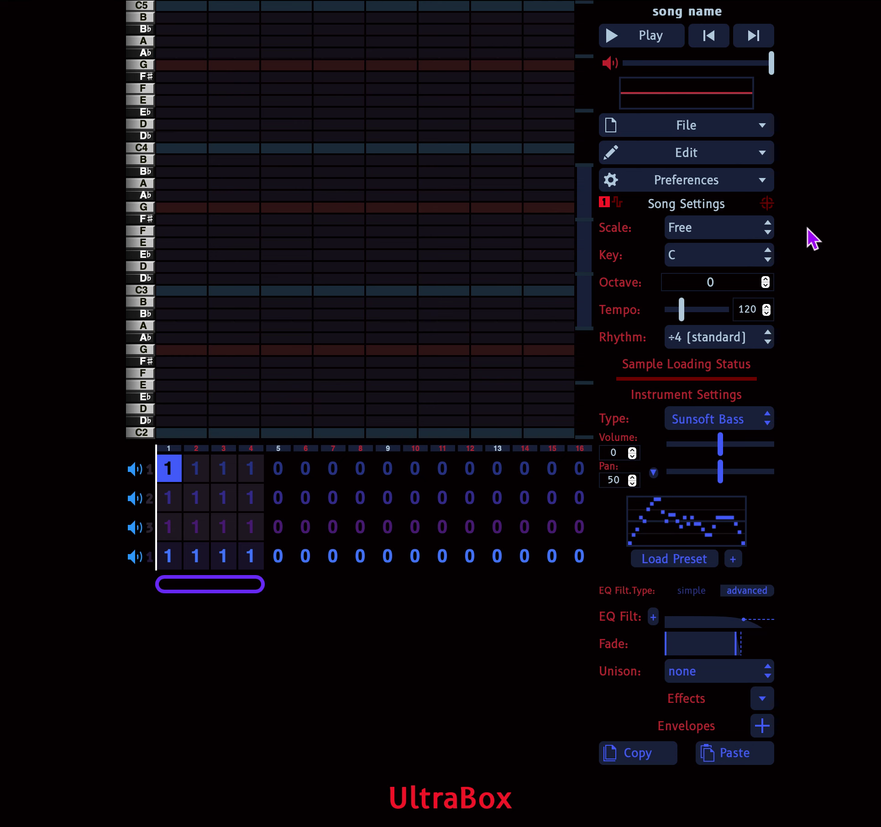
Bring up the song's export options and set the export format to .json
{"action": "left_click", "coordinate": [758, 130]}
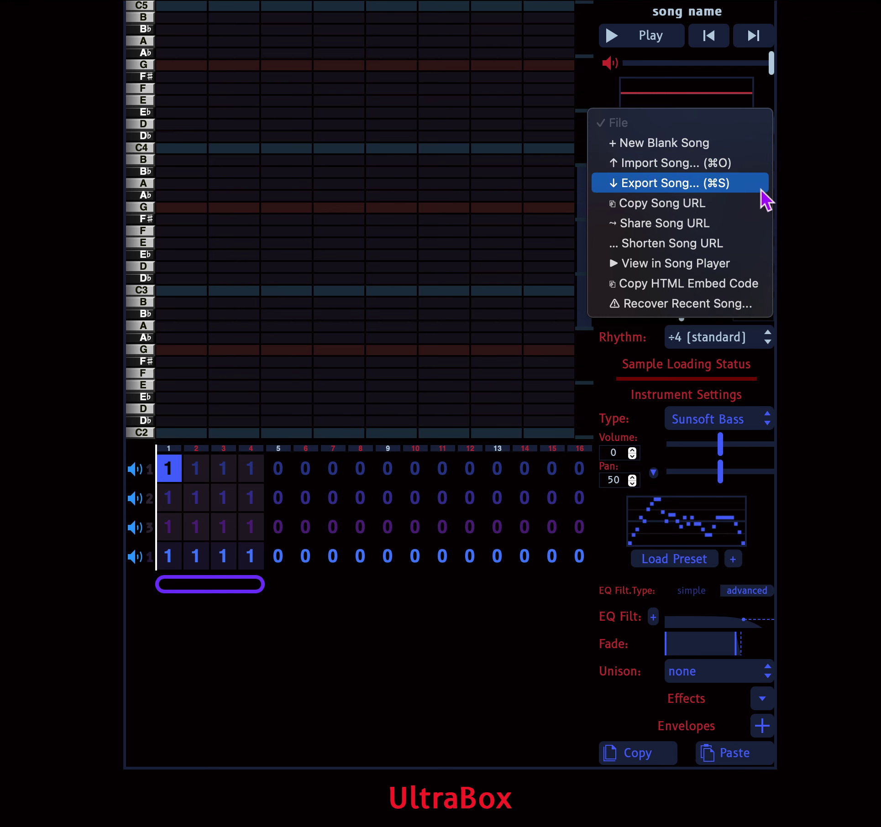
{"action": "key", "text": "Escape"}
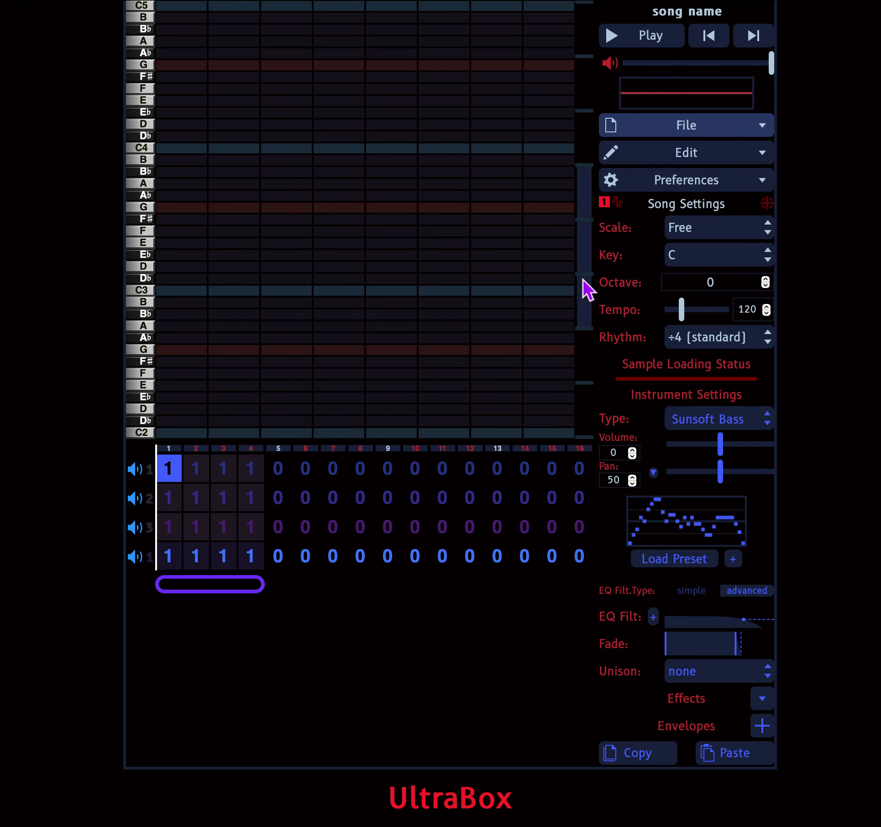
{"action": "key", "text": "ctrl+s"}
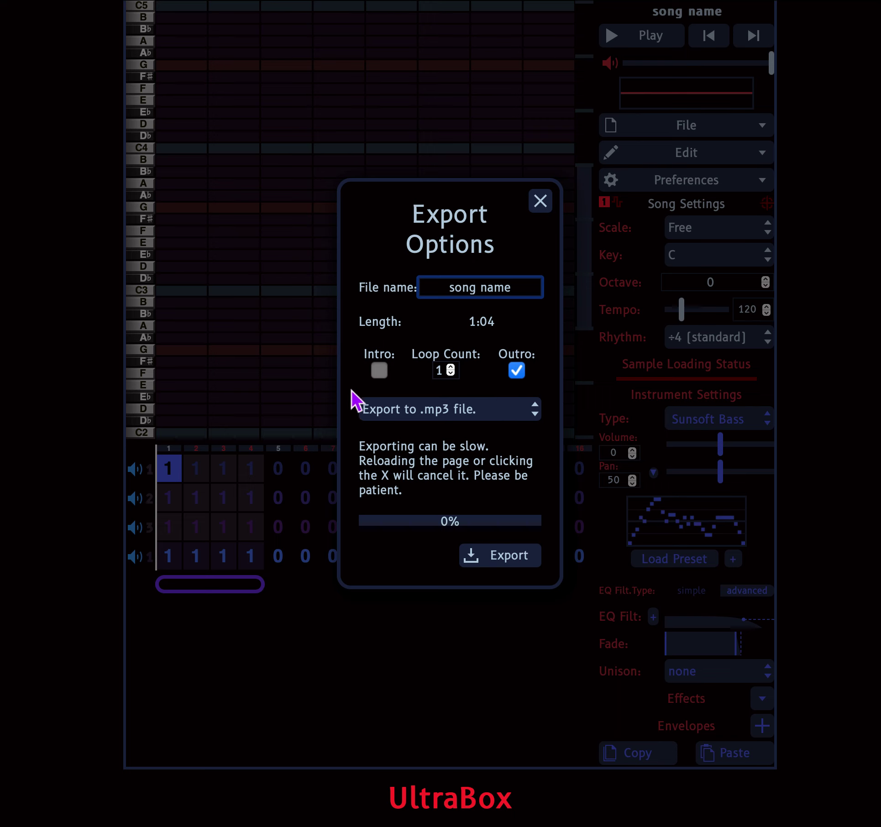
{"action": "left_click", "coordinate": [510, 419]}
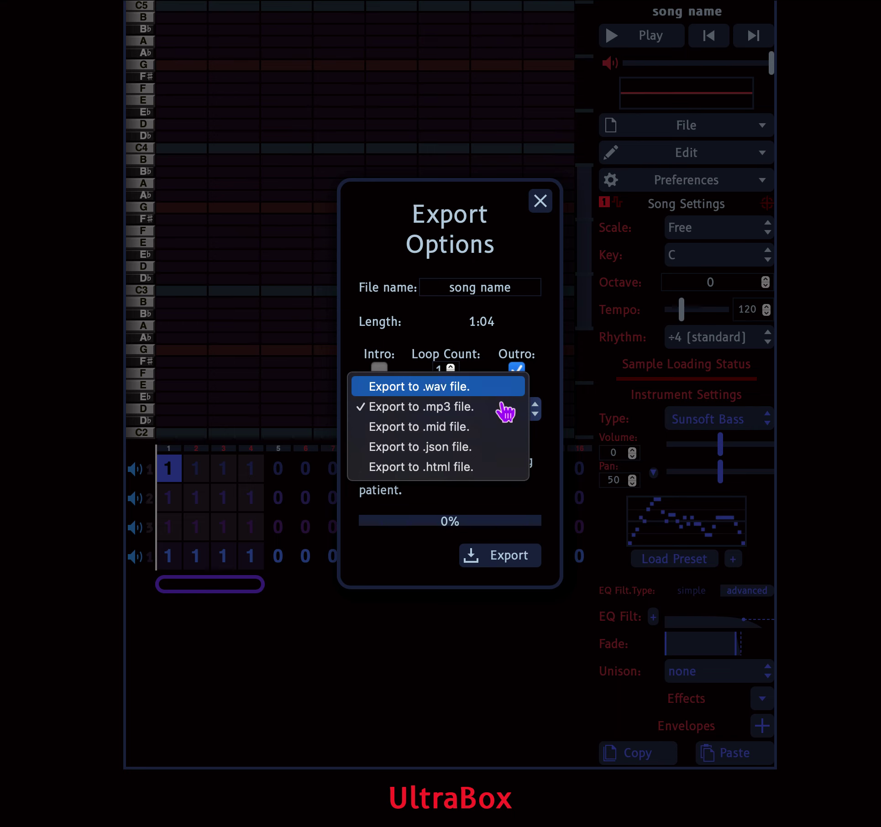
{"action": "left_click", "coordinate": [516, 453]}
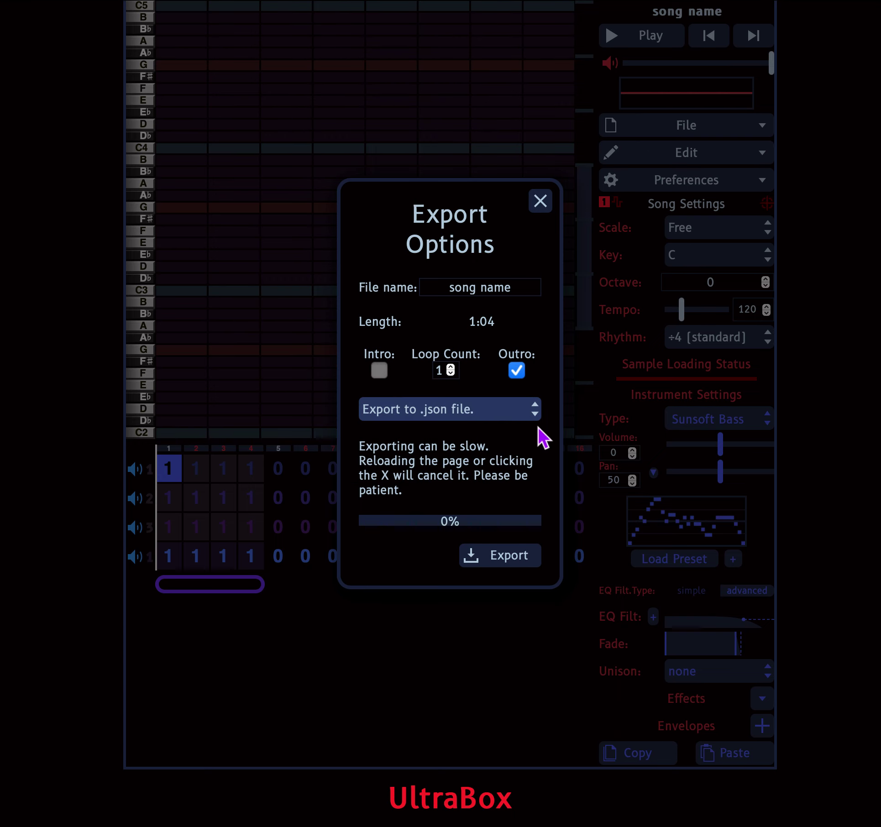
View the song import dialog and close it without choosing a file
{"action": "left_click", "coordinate": [727, 162]}
{"action": "left_click", "coordinate": [850, 164]}
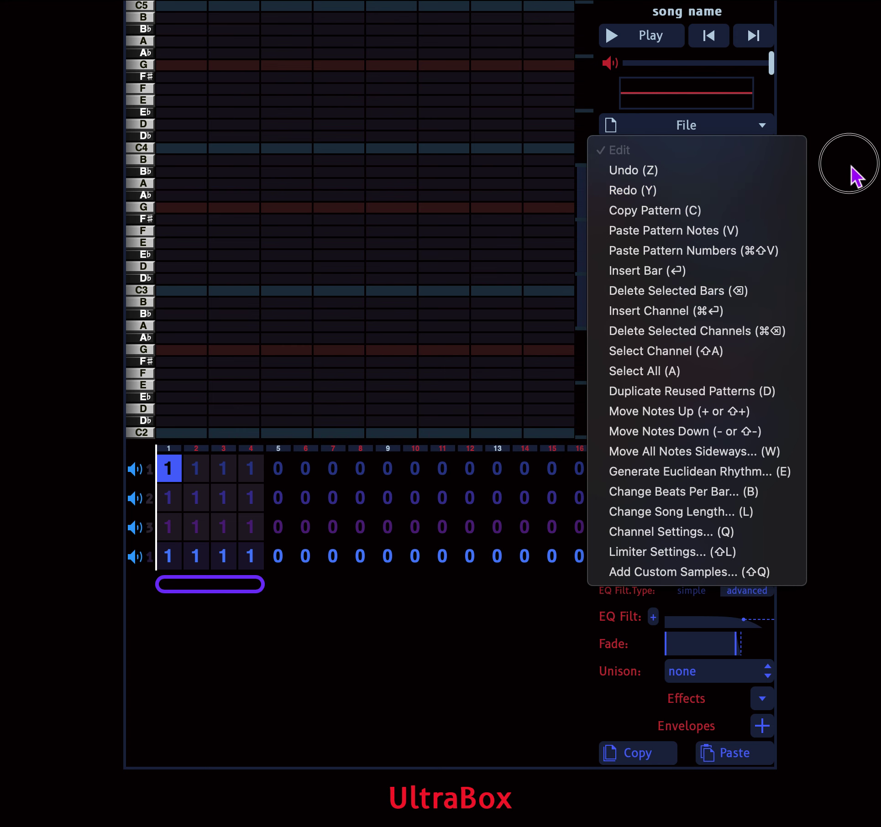
{"action": "left_click", "coordinate": [745, 133]}
{"action": "left_click", "coordinate": [734, 163]}
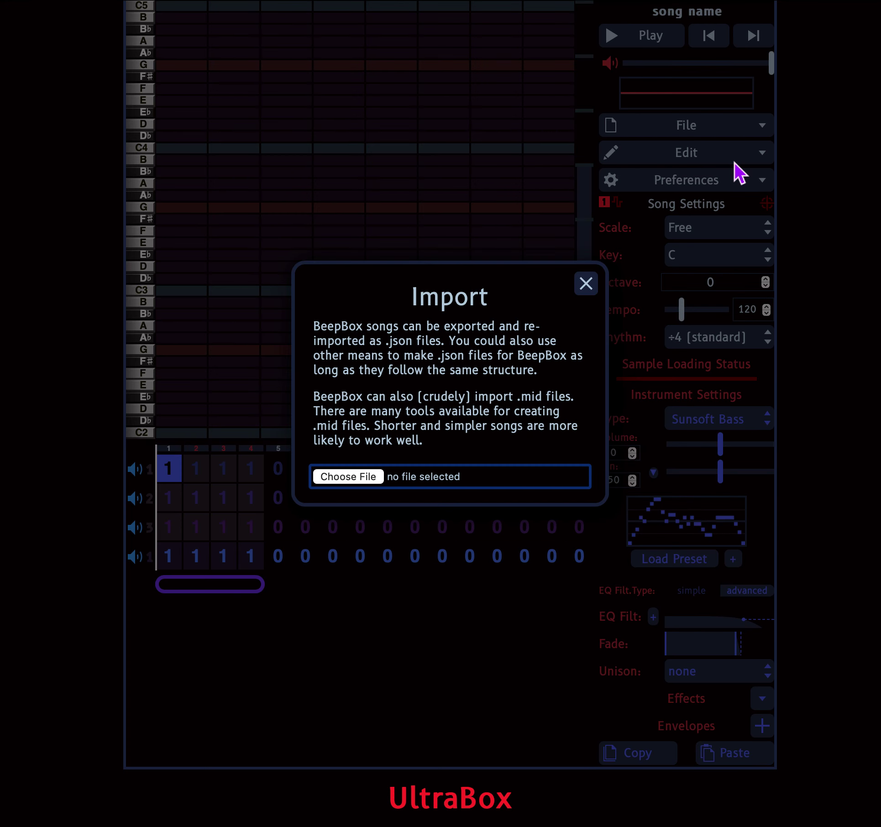
{"action": "left_click", "coordinate": [586, 284]}
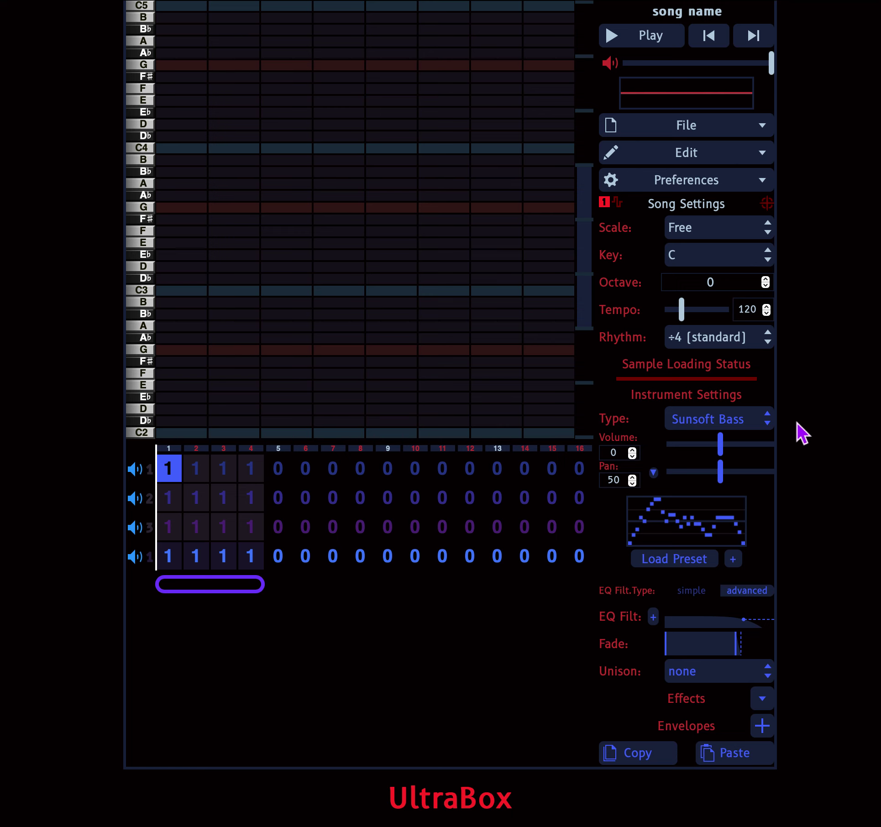
Shift the piano roll's visible pitch range up one octave and back down to the C2–C5 range
{"action": "left_click", "coordinate": [587, 241]}
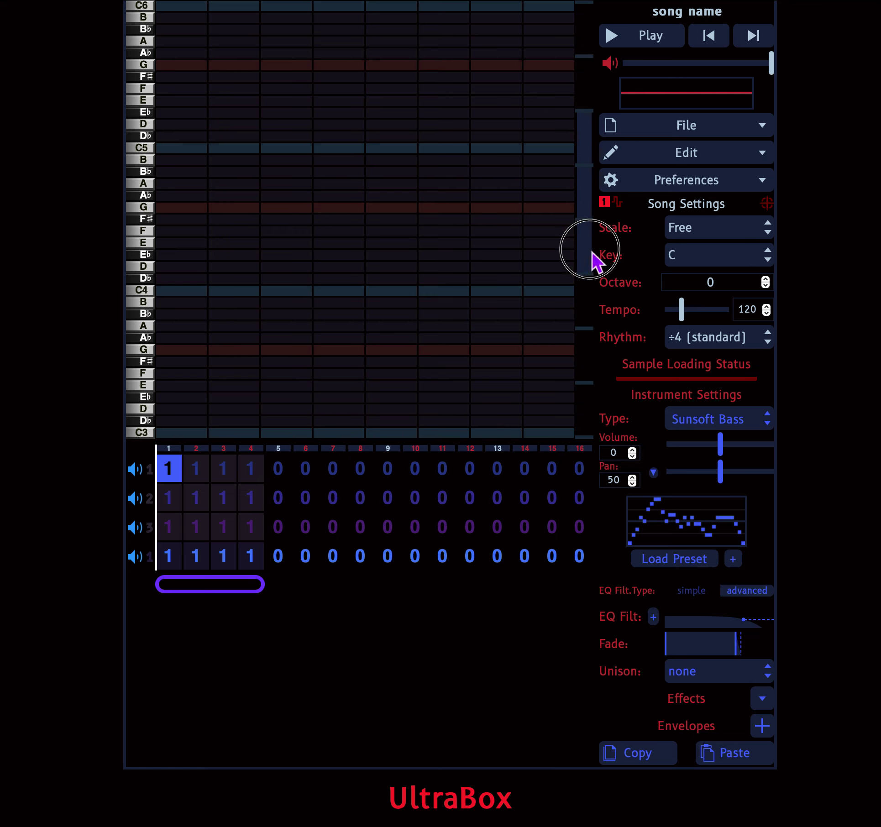
{"action": "left_click", "coordinate": [602, 208]}
{"action": "left_click", "coordinate": [588, 259]}
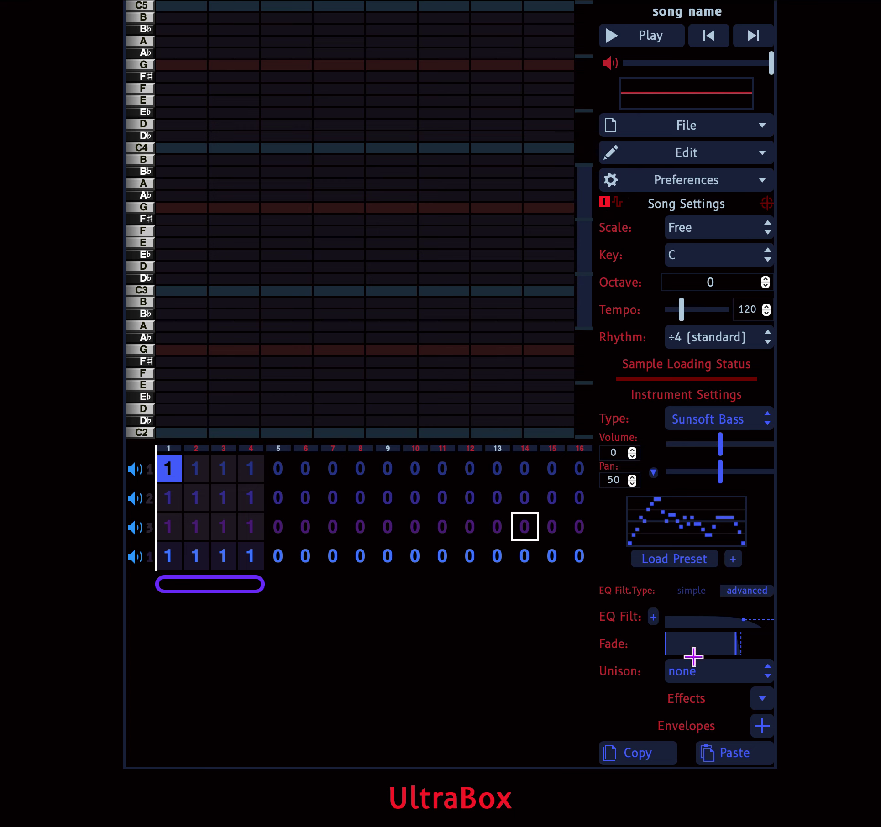